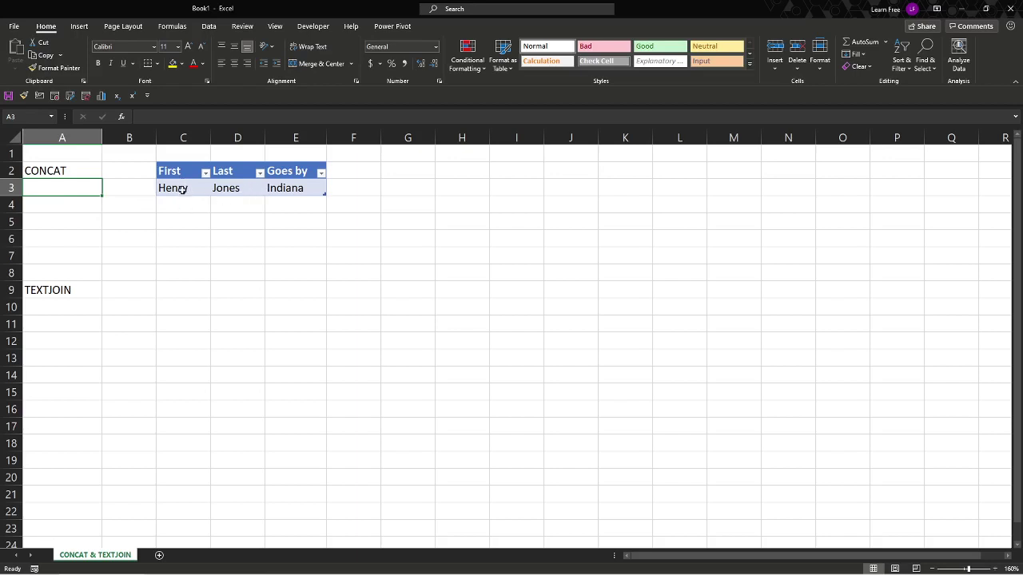
left_click(182, 190)
left_click(237, 194)
left_click(279, 197)
left_click(186, 198)
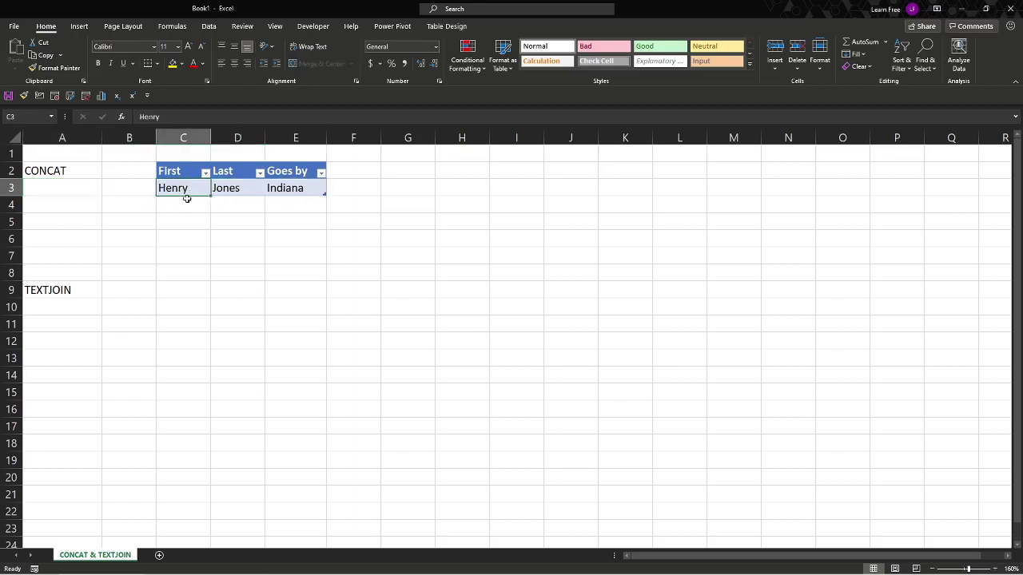
Try out the manually combined text "Jones, Henry, Indiana" in C5, and clear the cell.
left_click(181, 219)
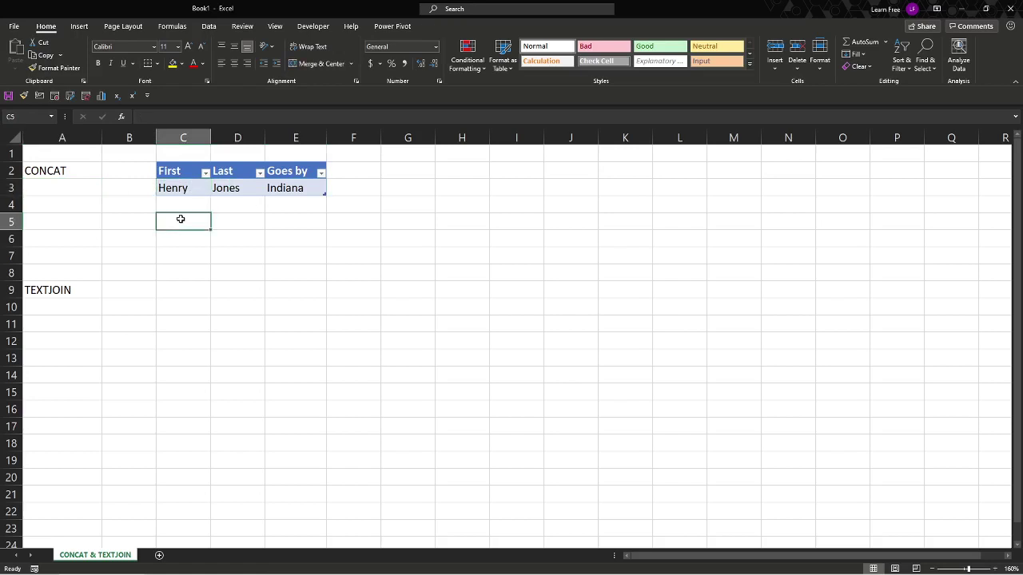
type("Jones, H")
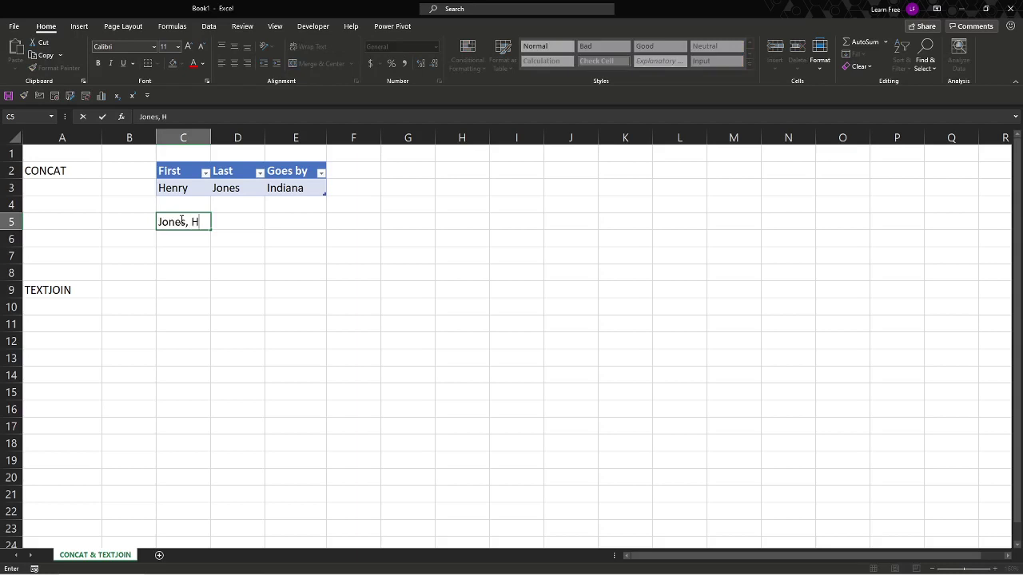
type("enry, Indiana")
key("Return")
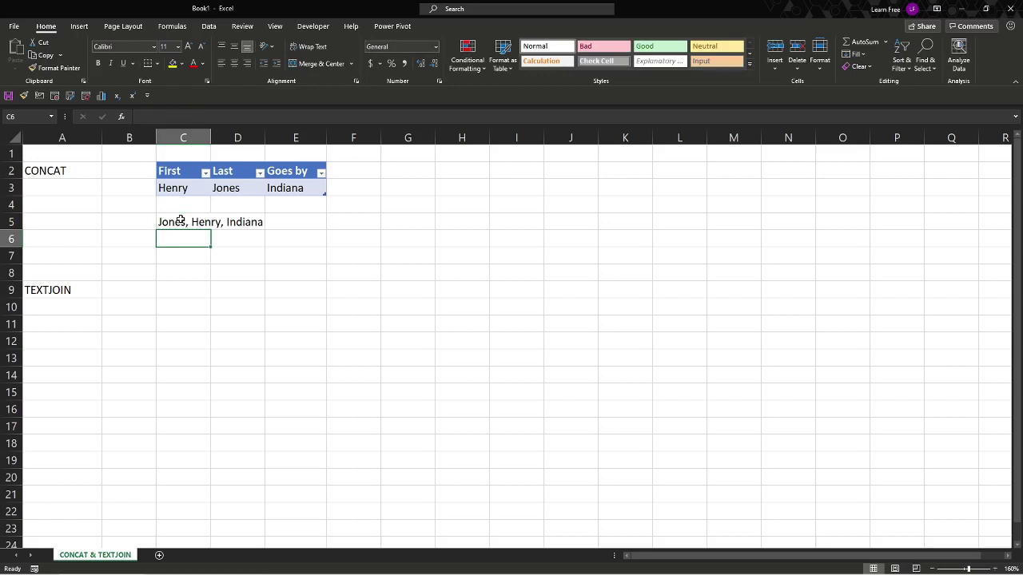
left_click(181, 221)
key("Delete")
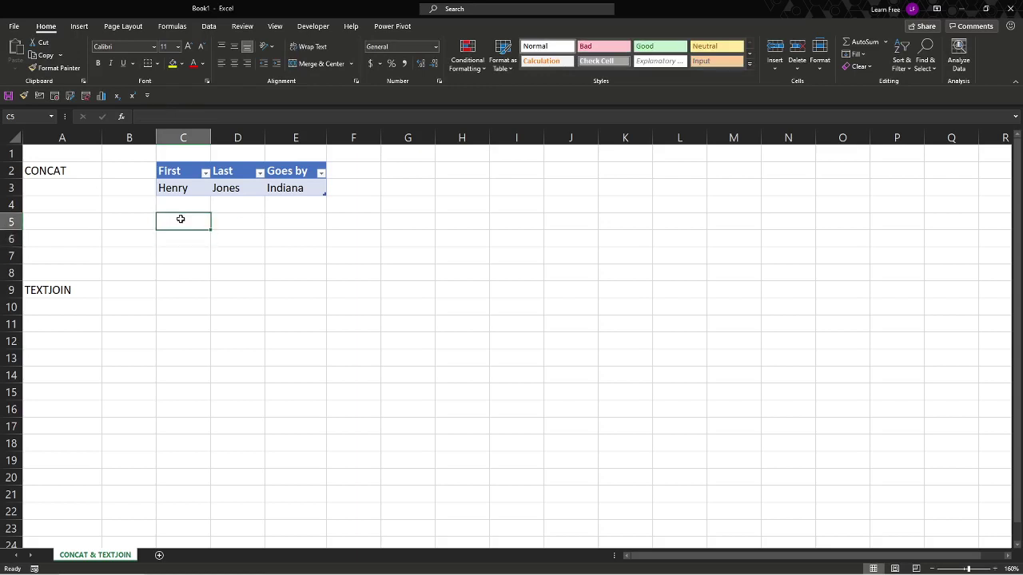
Start a CONCAT formula in A3 with the first table row's Last value as the first argument.
key("Left")
key("Left")
key("Up")
key("Up")
key("Up")
key("Down")
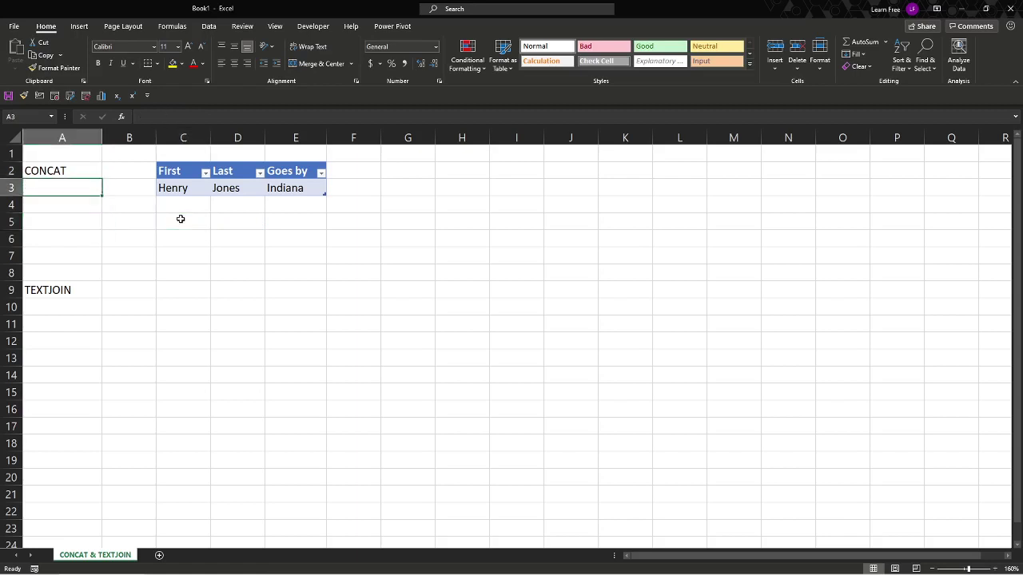
type("=")
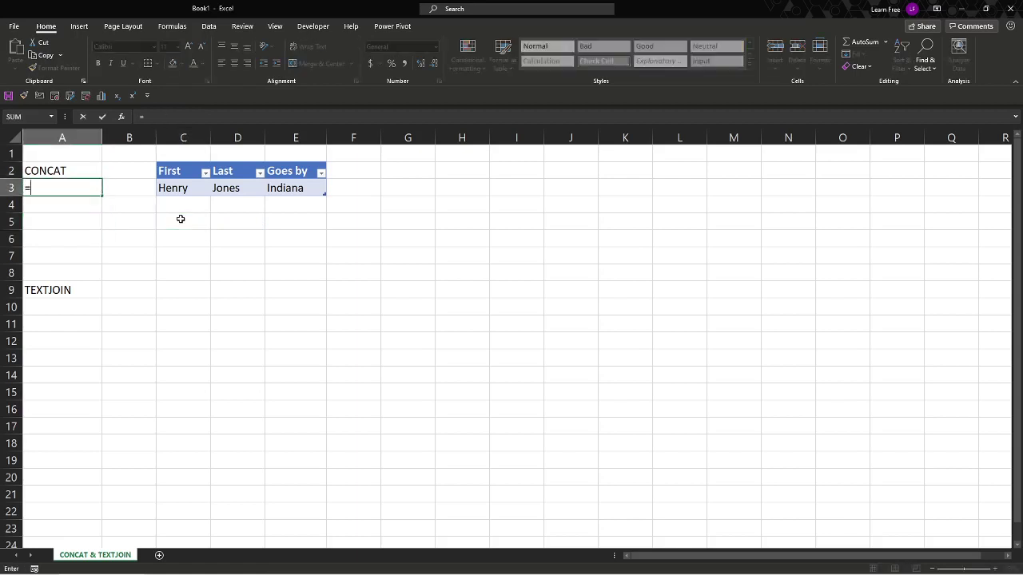
type("con")
key("Tab")
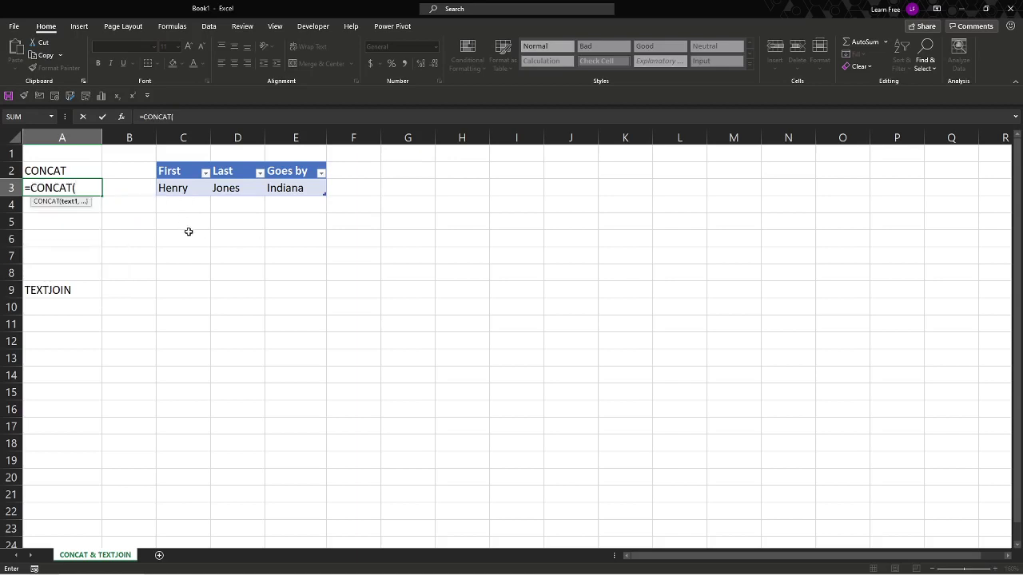
left_click(234, 189)
type(",")
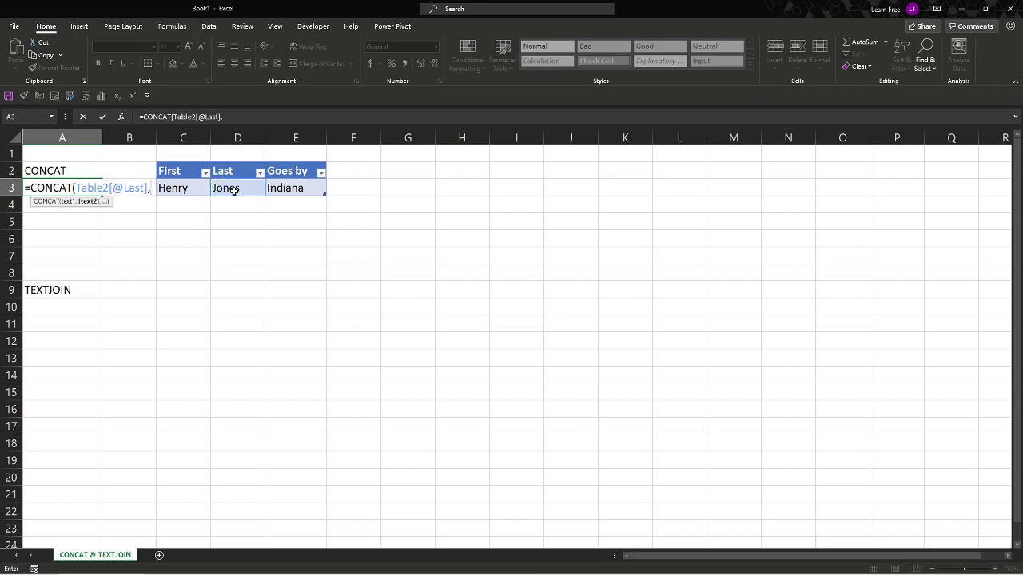
Complete the A3 CONCAT formula with the row's First and Goes by values, each preceded by a " " separator.
type("\" \"")
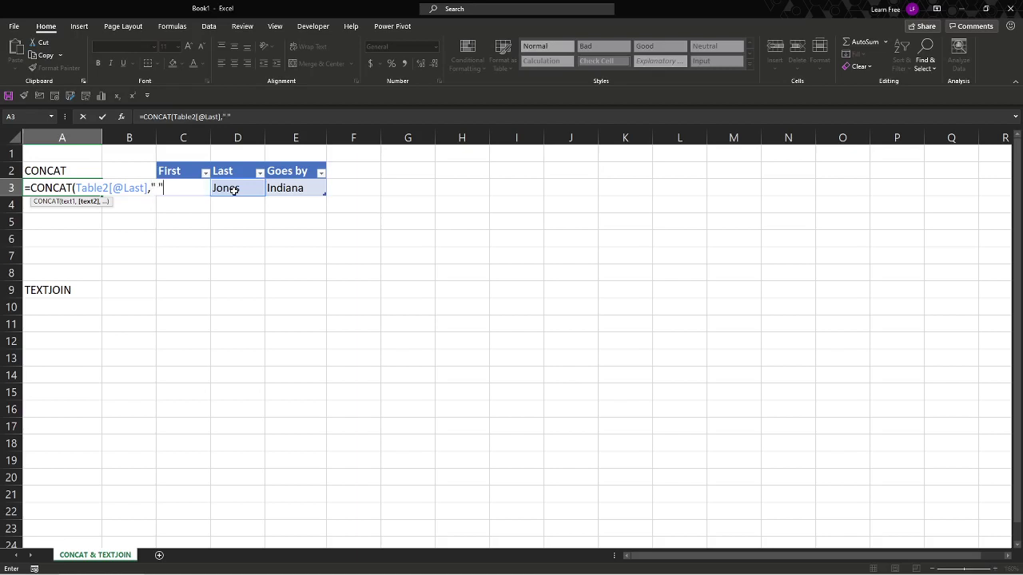
type(" \",")
left_click(189, 206)
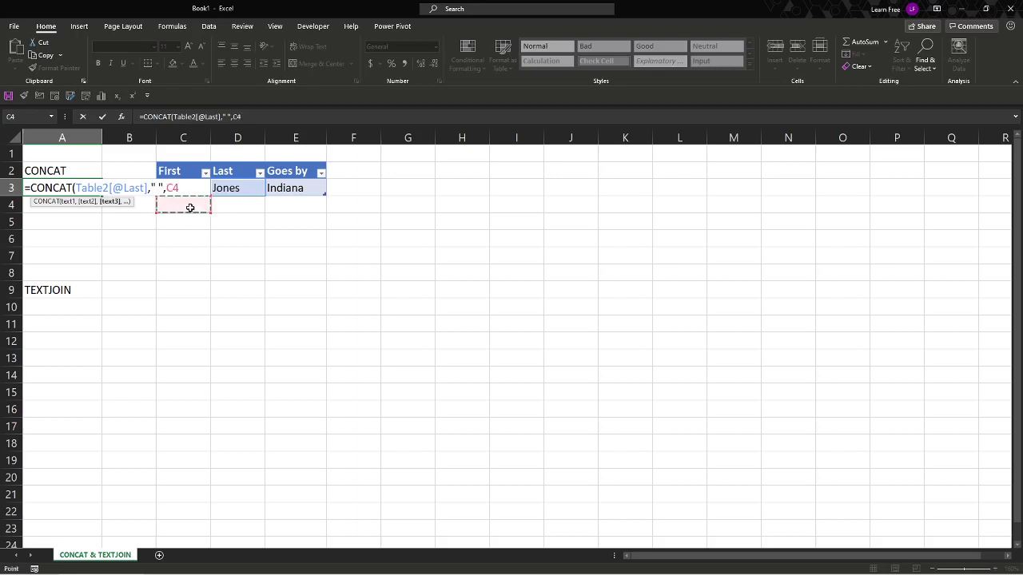
key("Up")
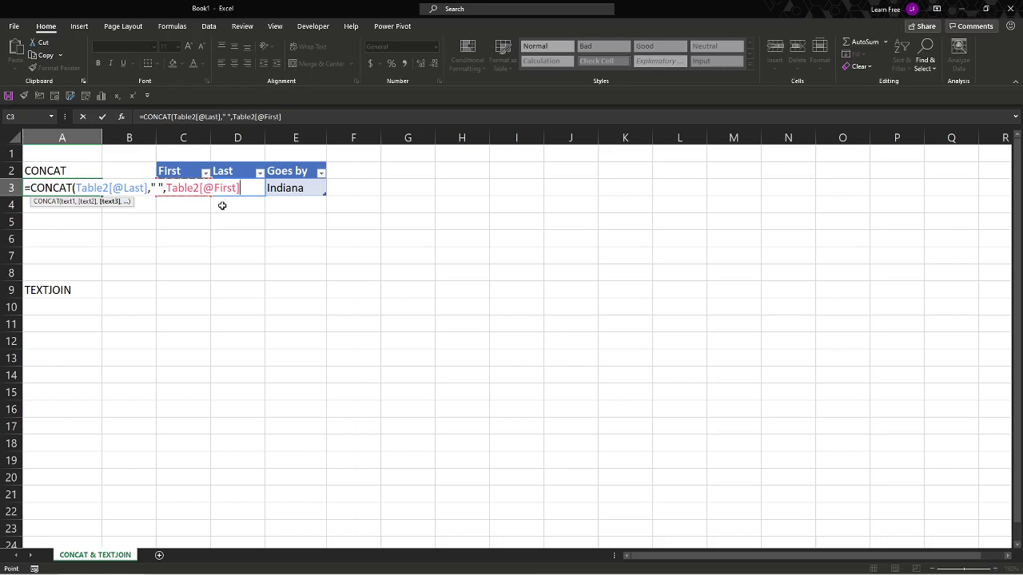
type(",\" \",")
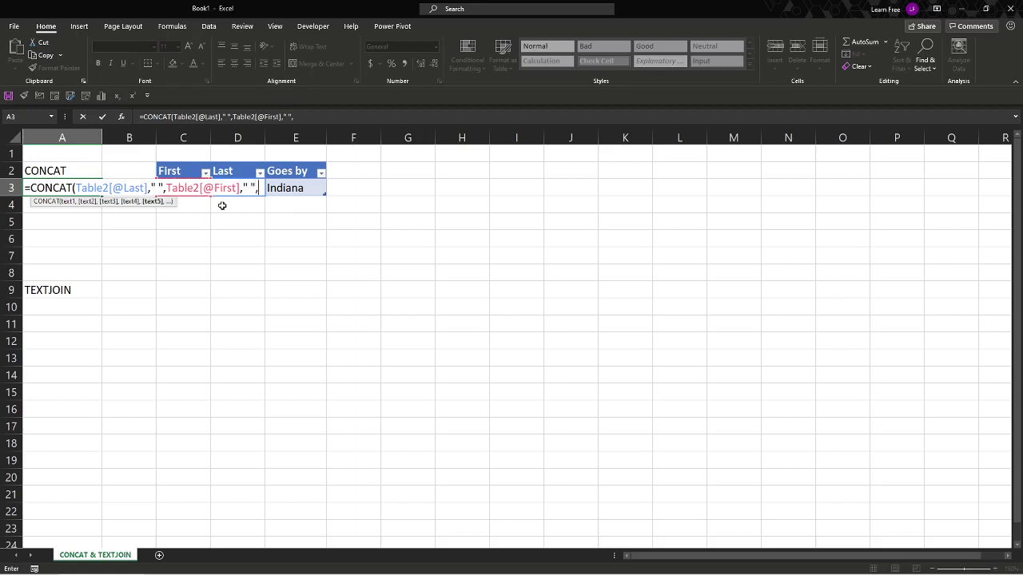
left_click(301, 189)
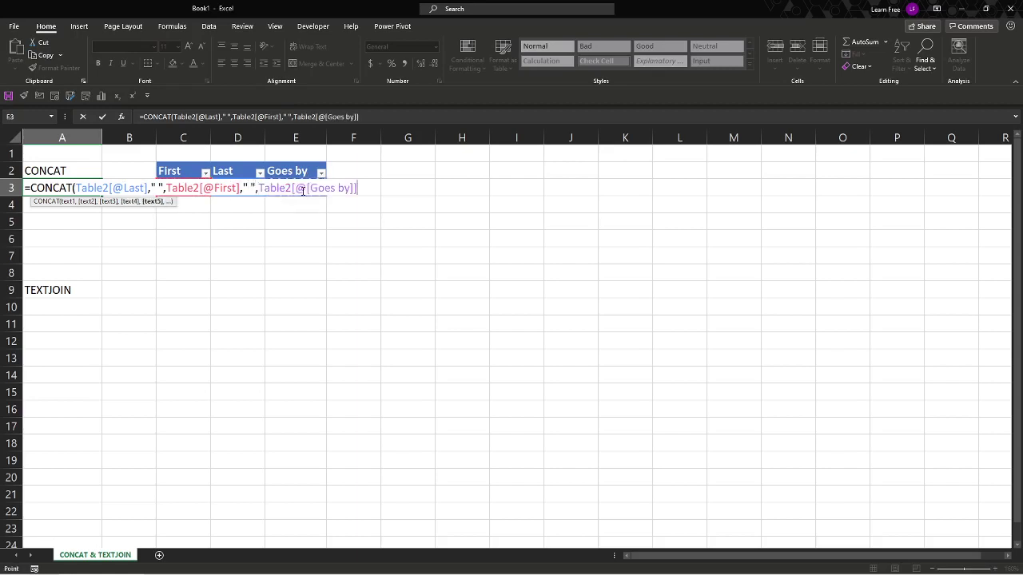
type(")")
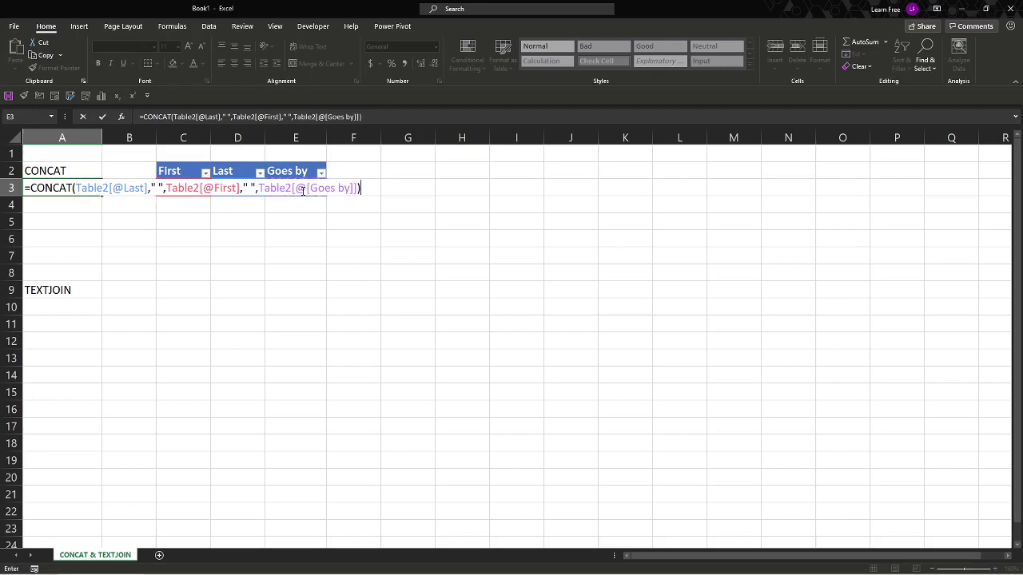
key("Return")
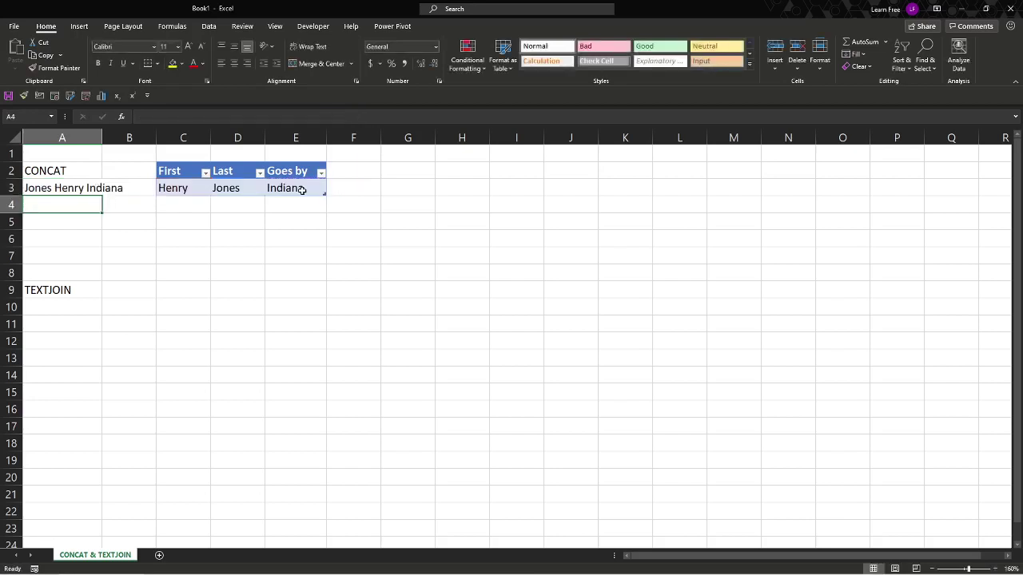
Change both separators in the A3 CONCAT formula to a comma followed by a space.
left_click(79, 187)
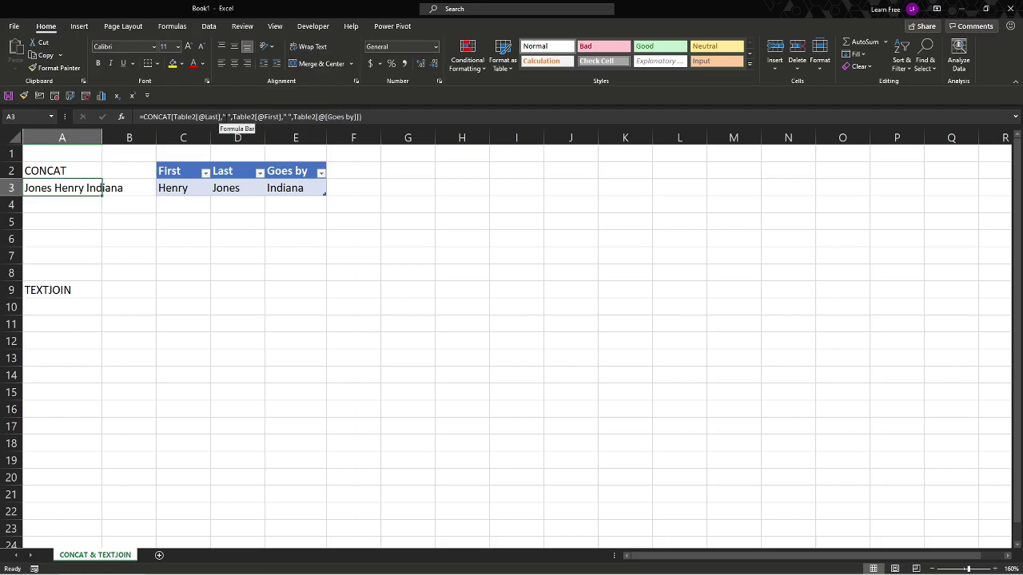
left_click(226, 117)
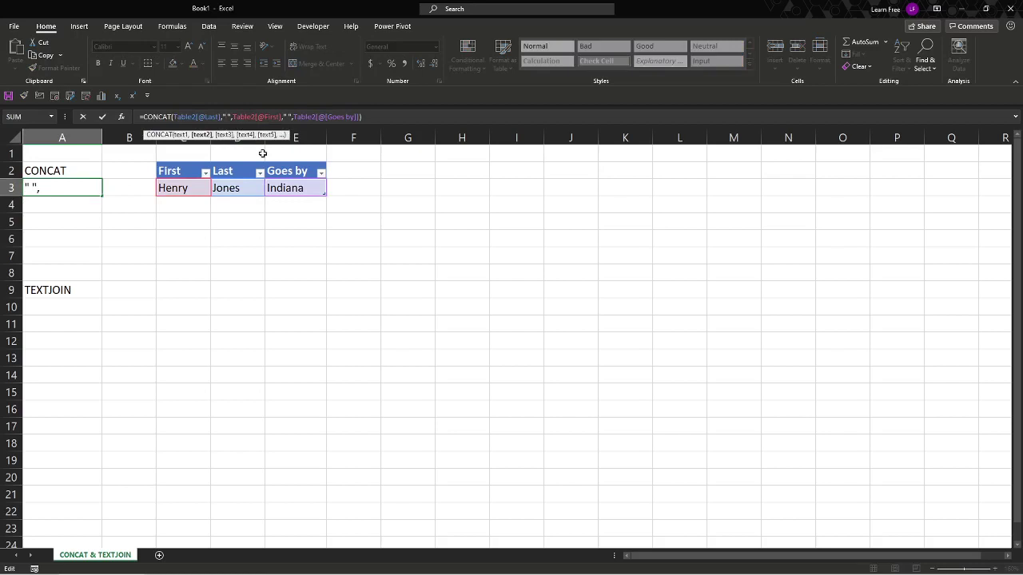
type(",")
left_click(288, 117)
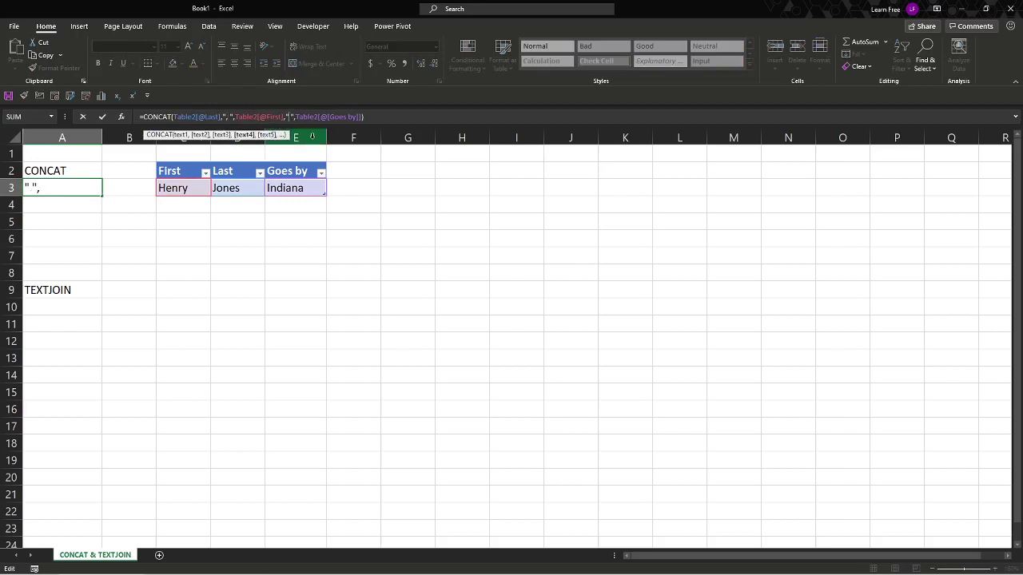
type(",")
key("Return")
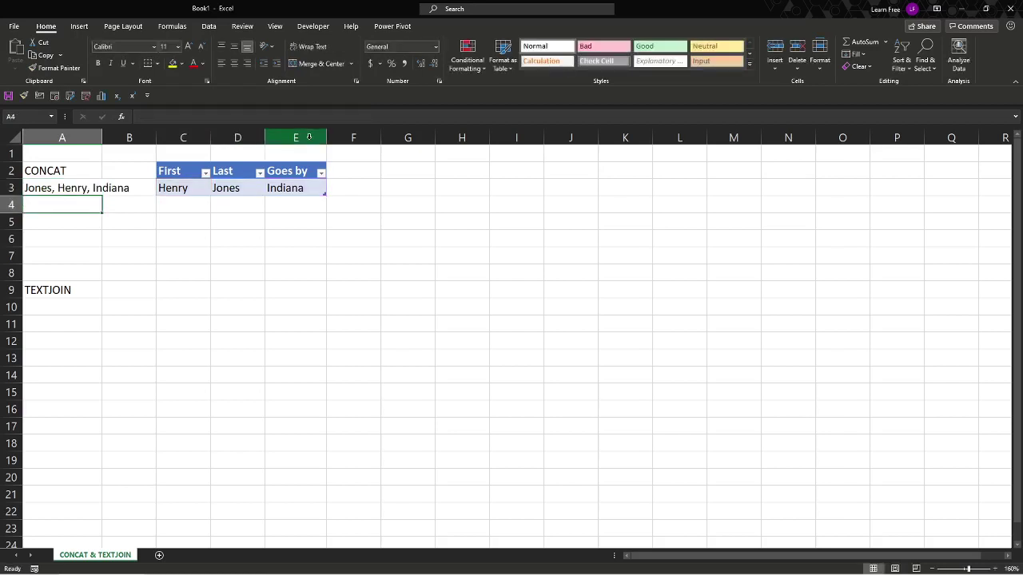
left_click(60, 188)
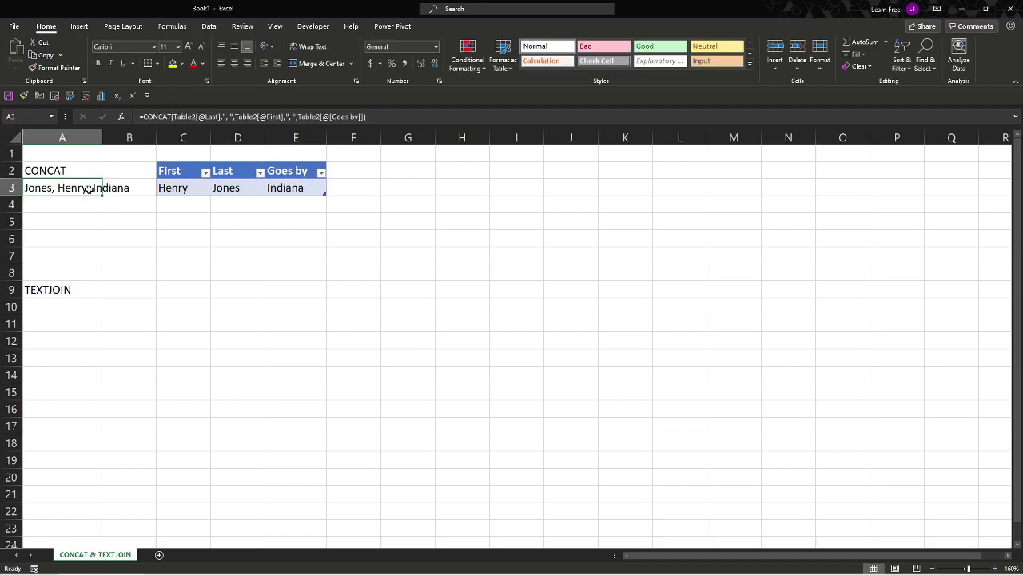
Add a second table row with First David, Last Roth and Goes by Lee.
left_click(186, 206)
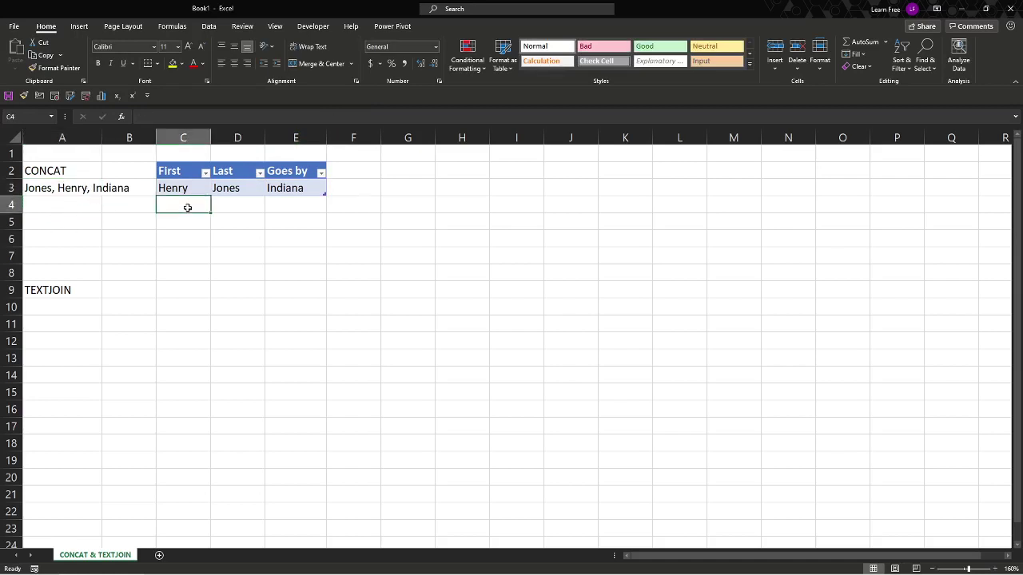
type("David")
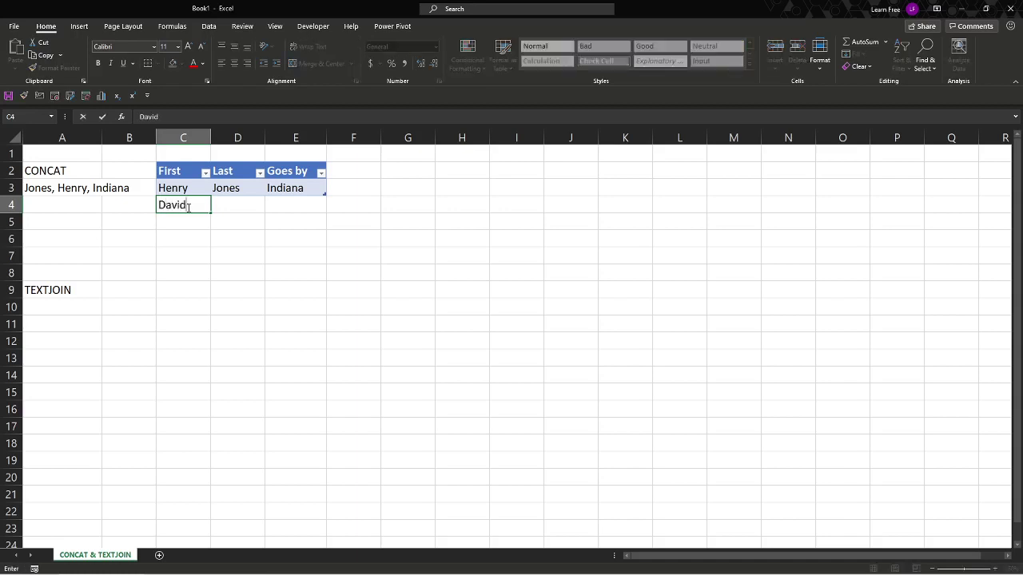
key("Tab")
type("Roth")
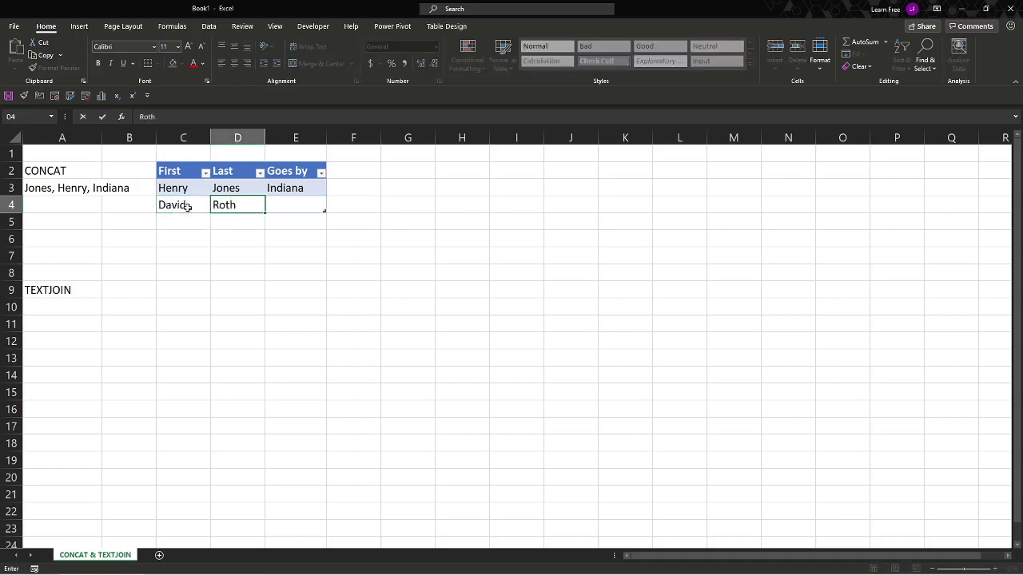
key("Tab")
type("D")
key("BackSpace")
type("Lee")
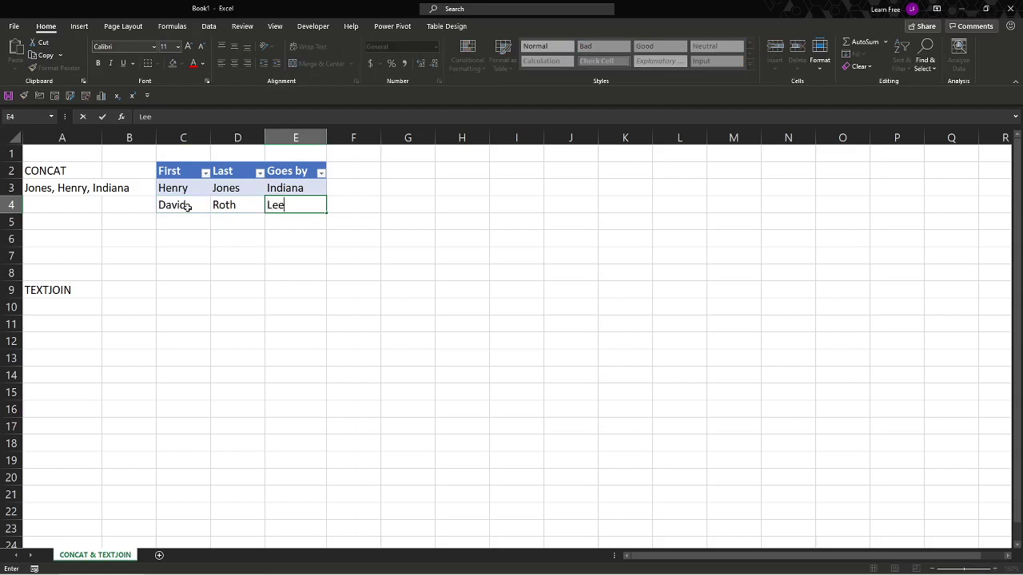
key("Return")
Copy the CONCAT formula from A3 into A4, and undo the paste.
left_click(72, 187)
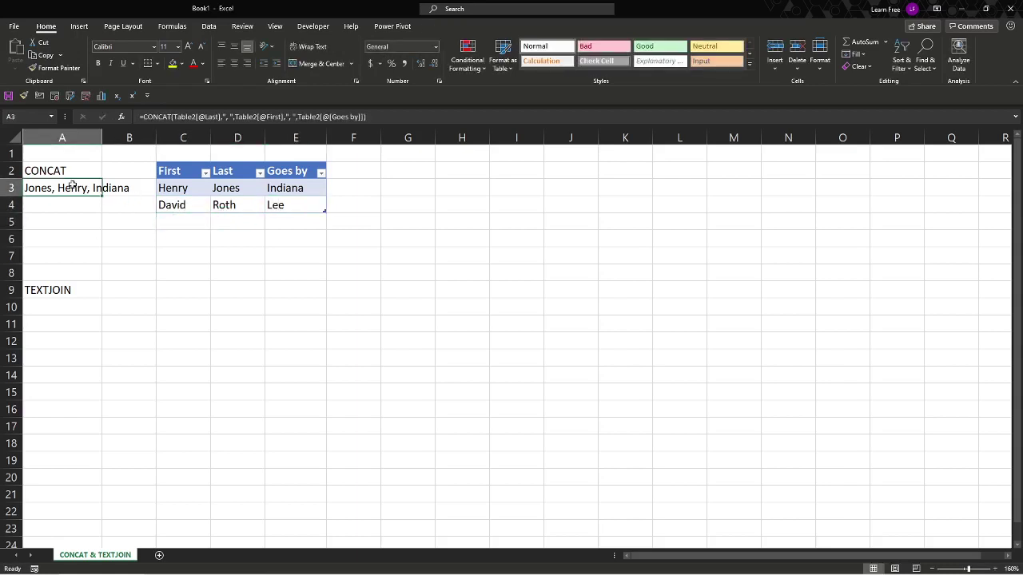
key("ctrl+c")
key("Down")
key("ctrl+v")
key("Escape")
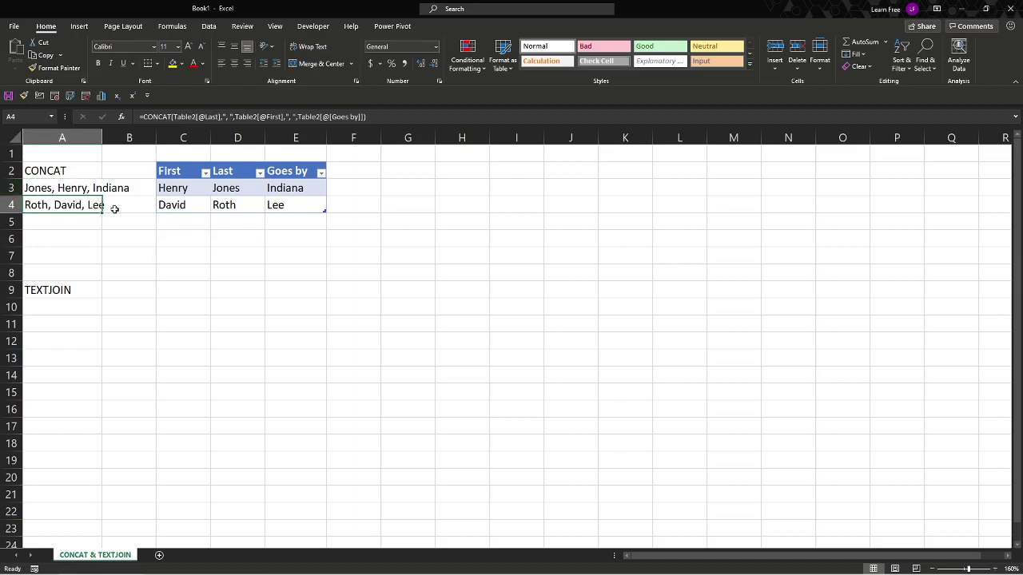
left_click(89, 189)
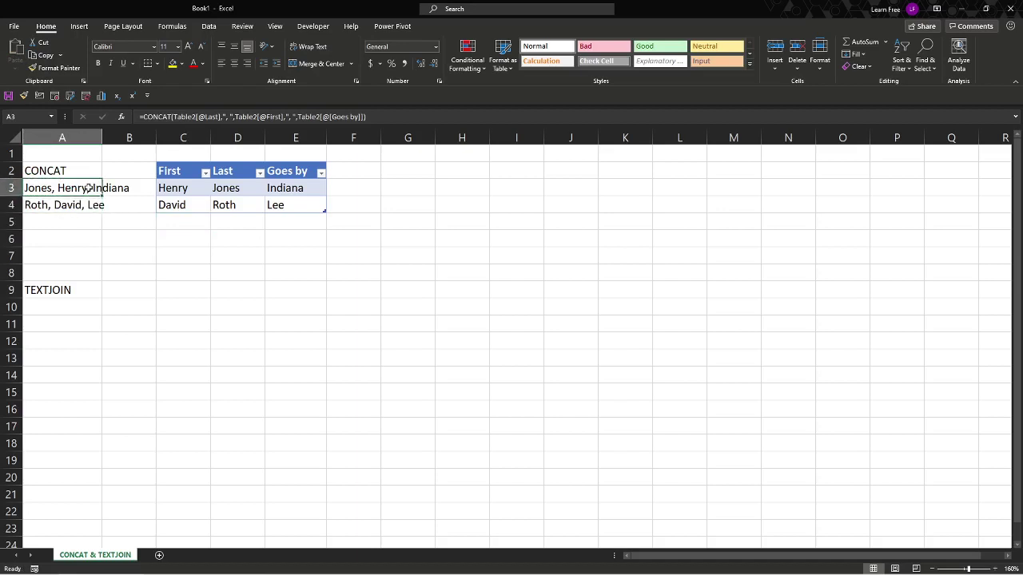
key("ctrl+z")
Fill the CONCAT formula from A3 down to A4 and widen column A to fit the joined names.
left_click(89, 188)
left_click_drag(102, 196, 102, 213)
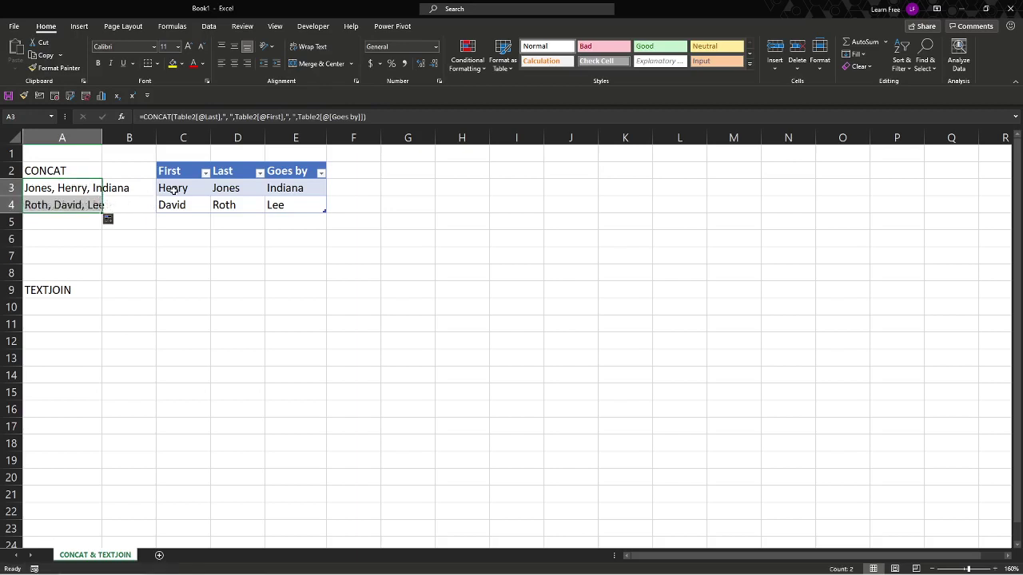
left_click_drag(102, 137, 143, 137)
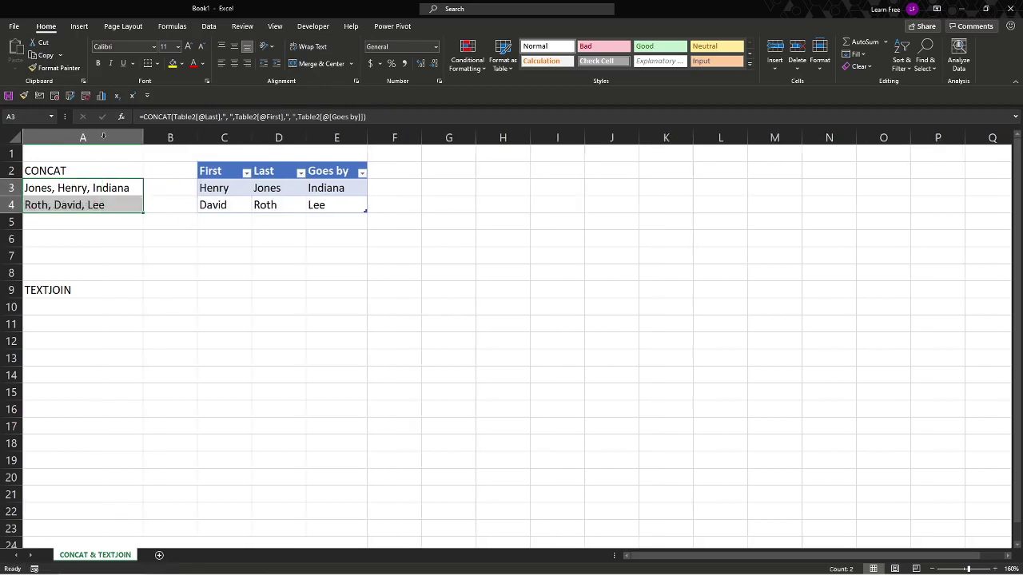
left_click(120, 238)
Replace the CONCAT formula in A4 with its result by pasting the cell over itself as values.
left_click(114, 205)
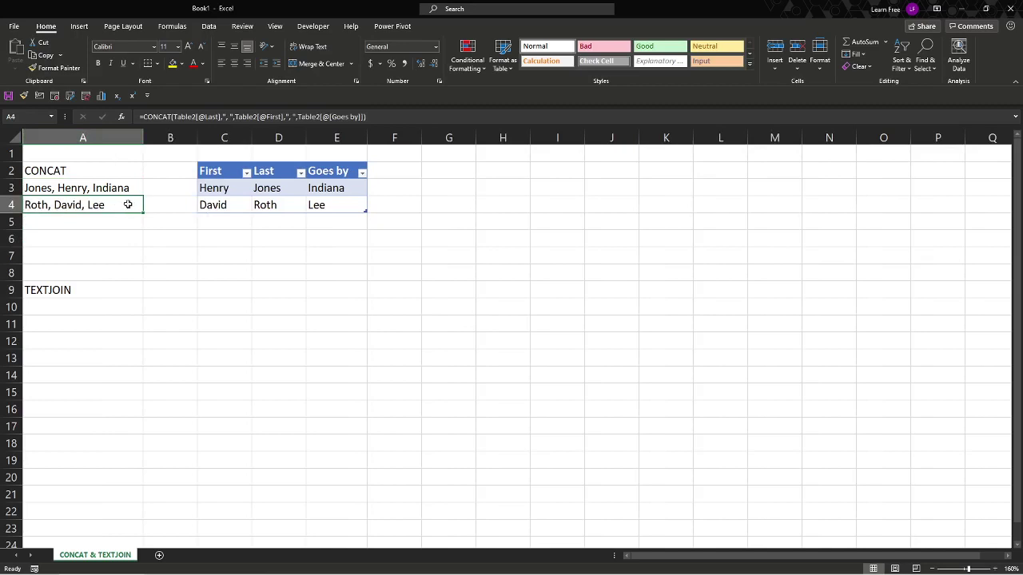
key("ctrl+c")
right_click(111, 205)
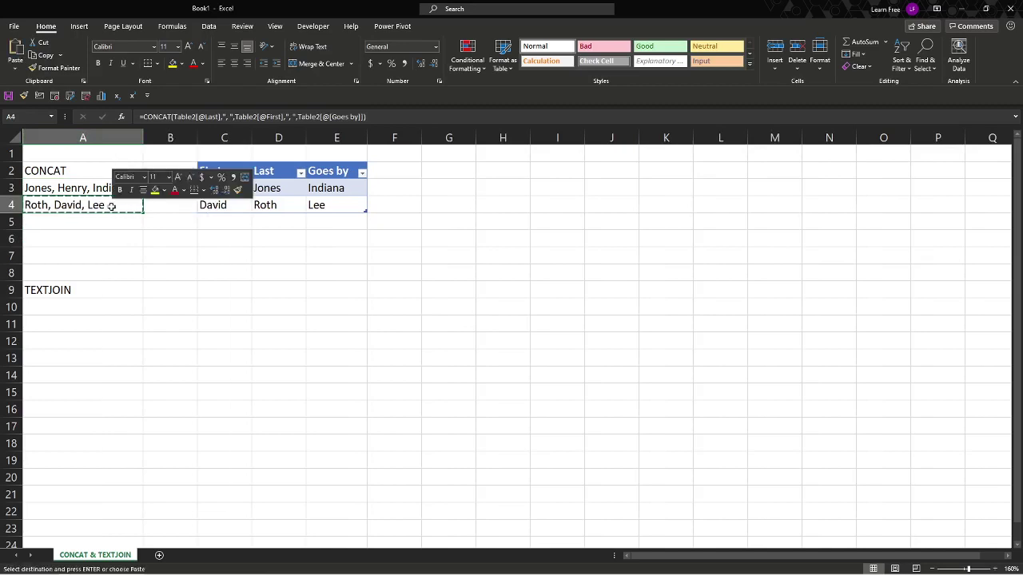
left_click(154, 262)
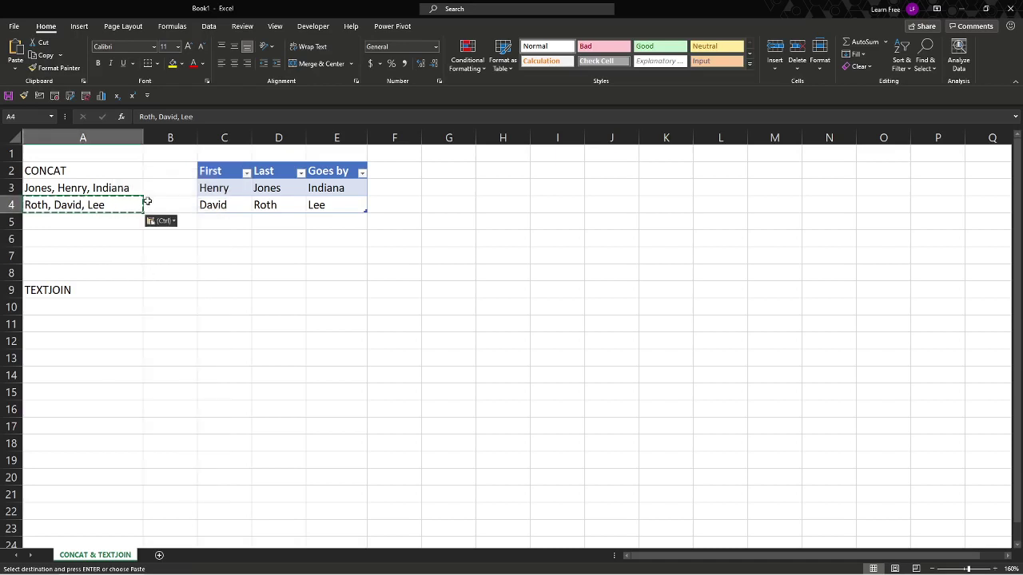
Append the sample text "dfasfdsf" after a space to the plain text in A4.
left_click(209, 117)
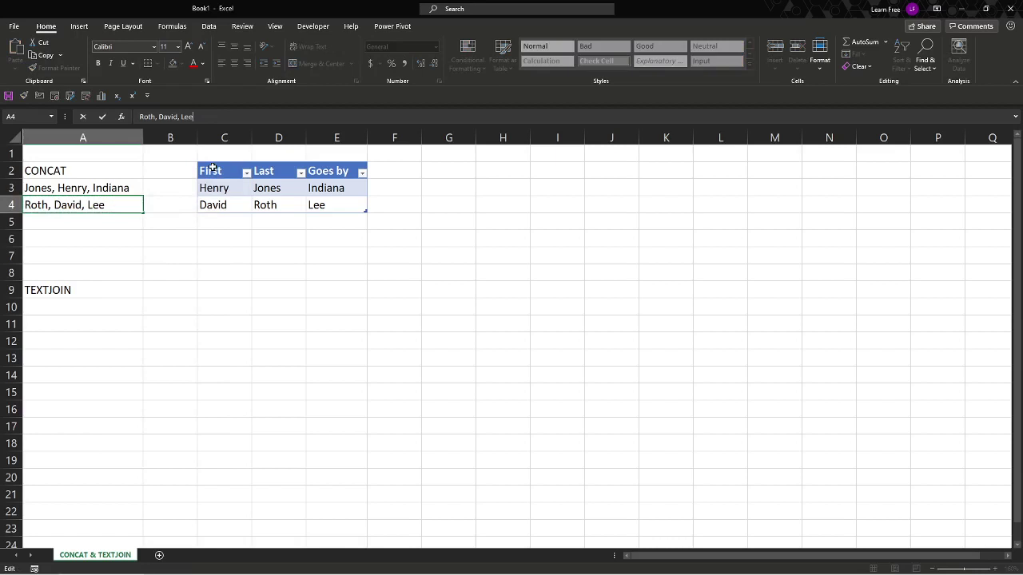
type("dfasfdsf")
key("Return")
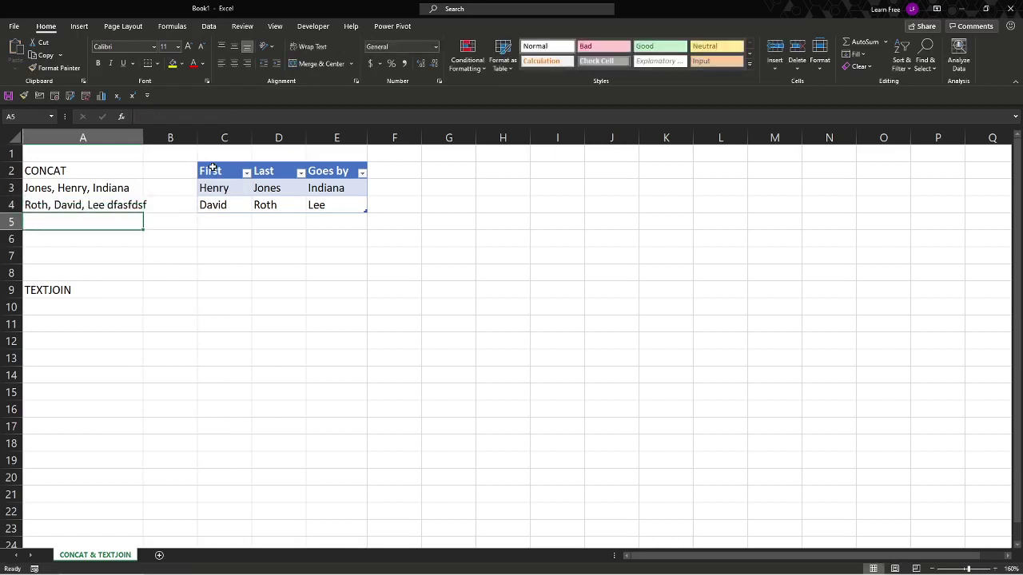
Try to append the sample text "fdsafd" after the CONCAT formula in A3, and discard the edit.
left_click(127, 190)
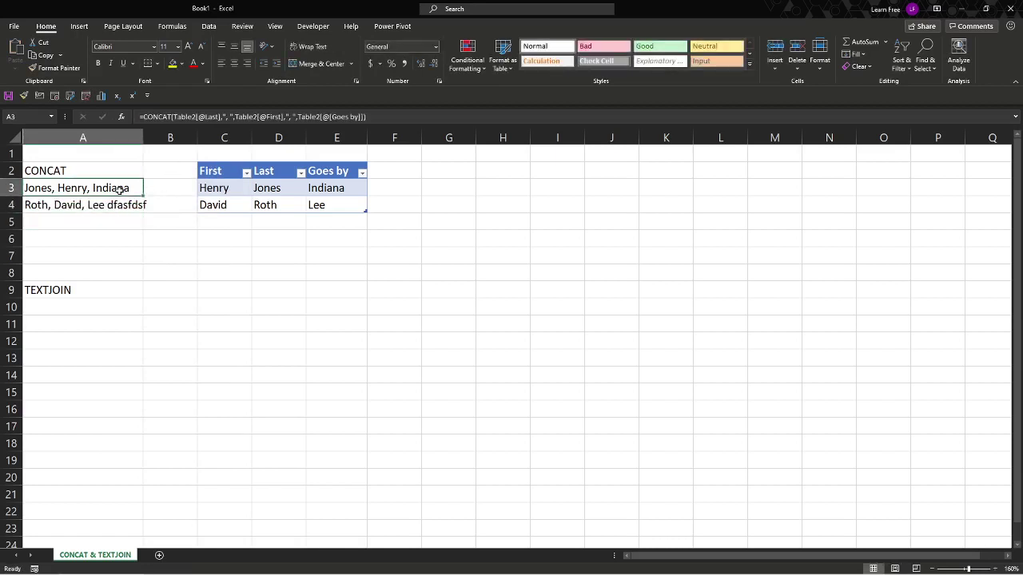
left_click(384, 117)
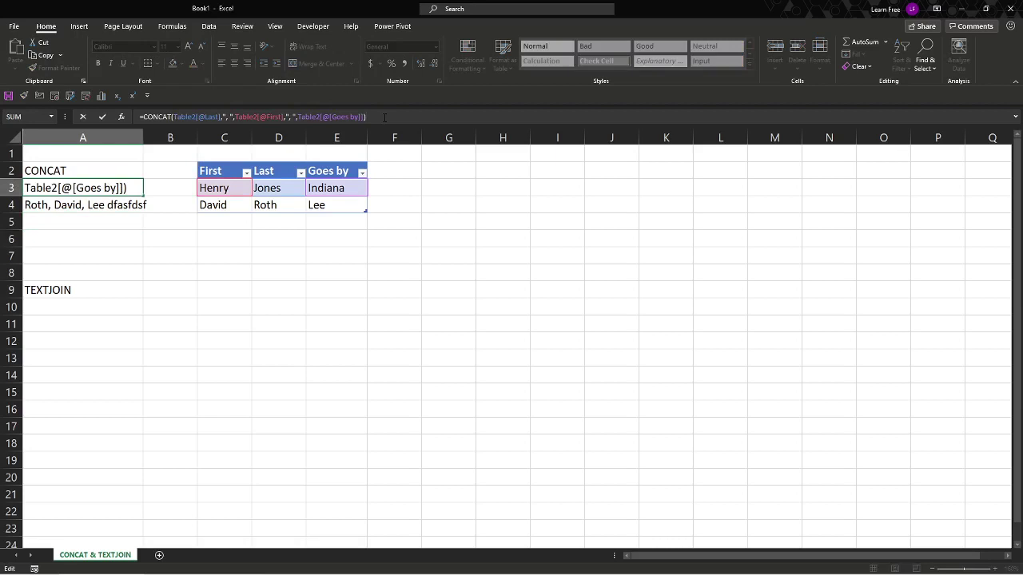
type("fdsafd")
key("Return")
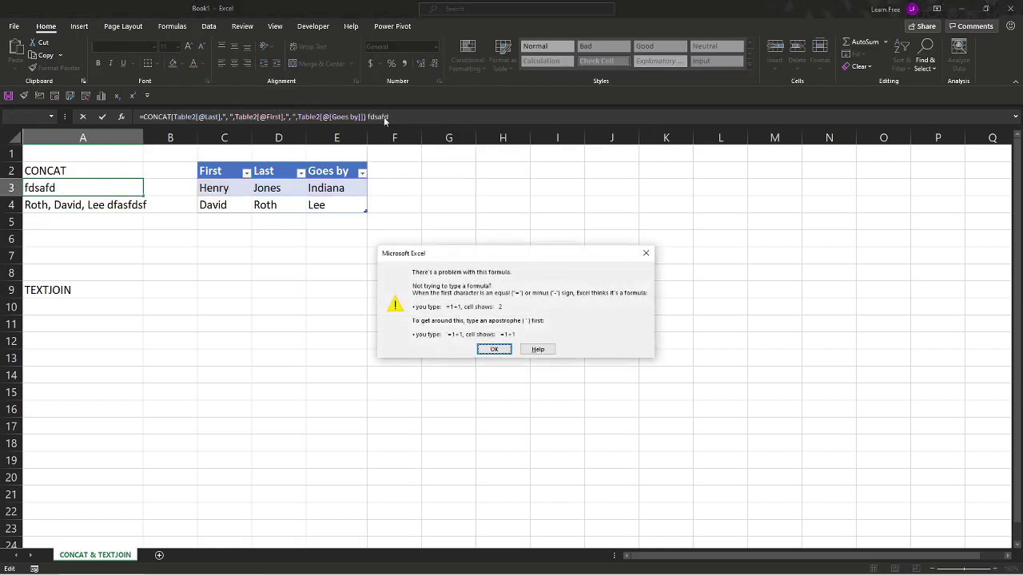
key("Escape")
key("Escape")
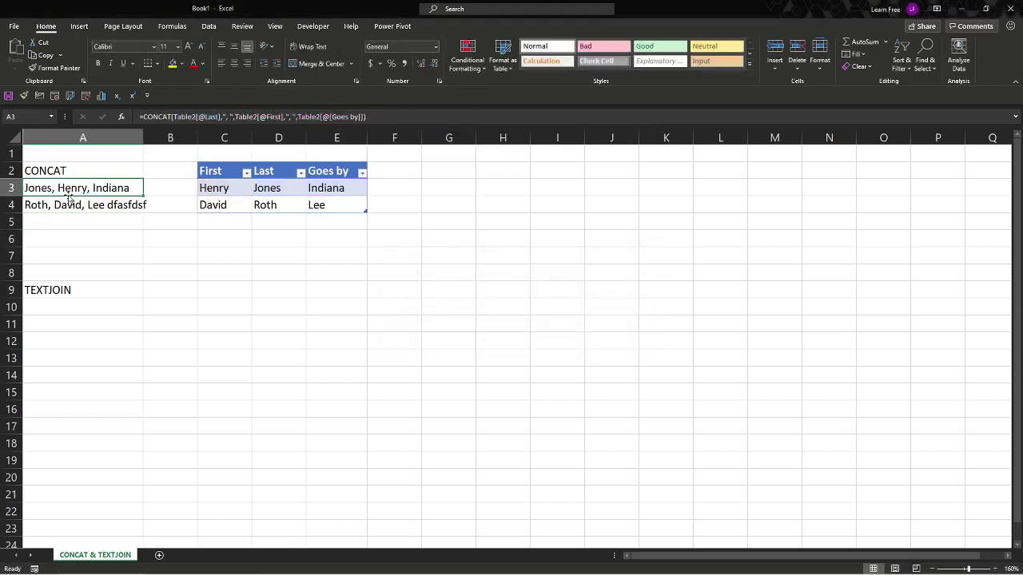
Begin a TEXTJOIN formula in A10 with a comma-and-space delimiter and TRUE for ignoring empty cells.
left_click(102, 290)
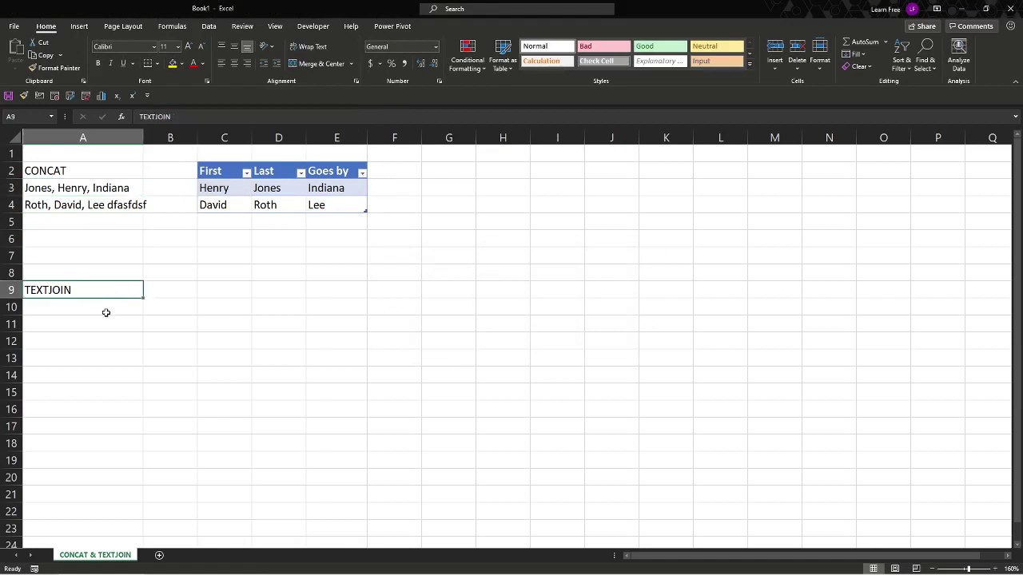
left_click(106, 312)
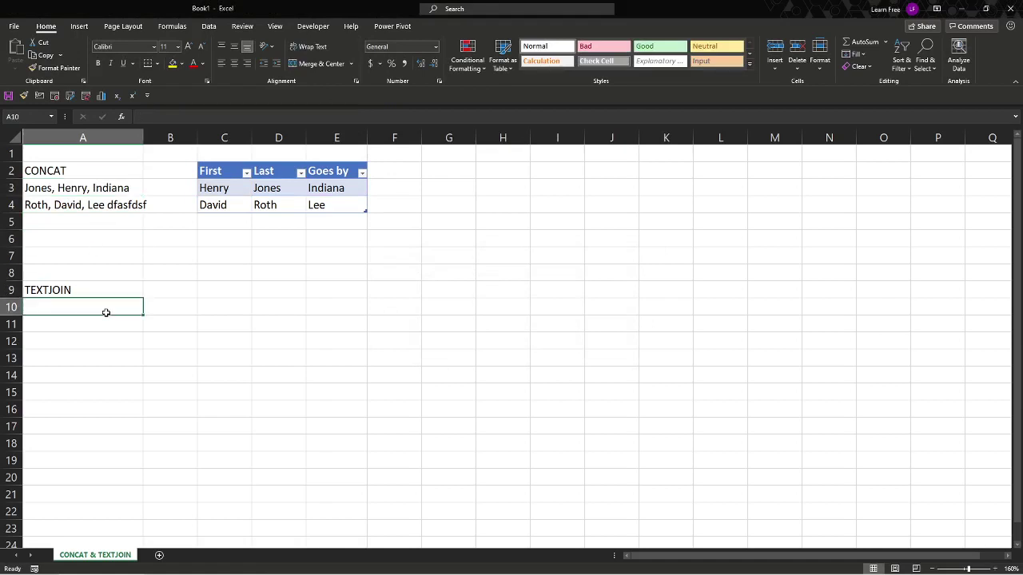
type("=textj")
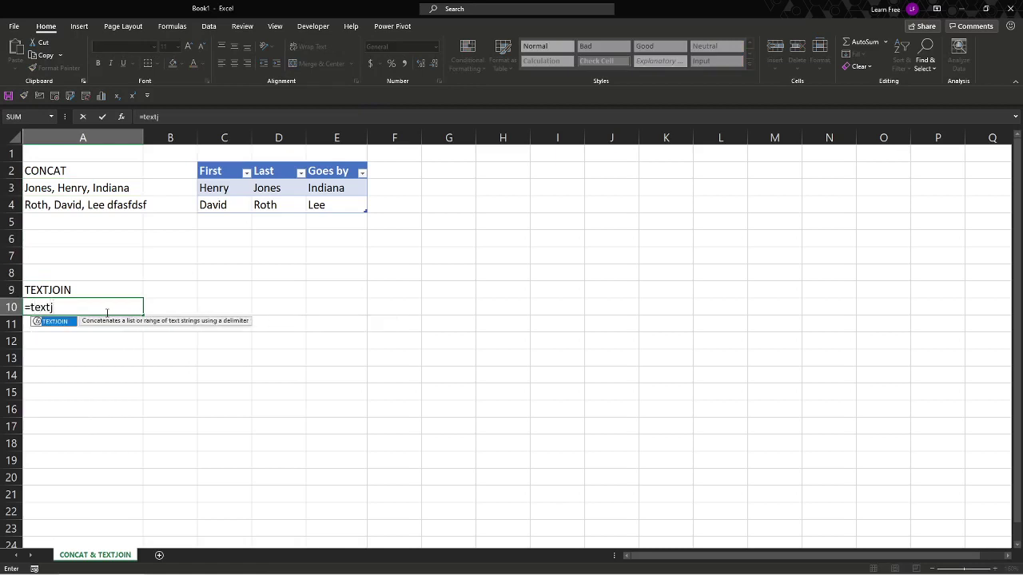
key("Tab")
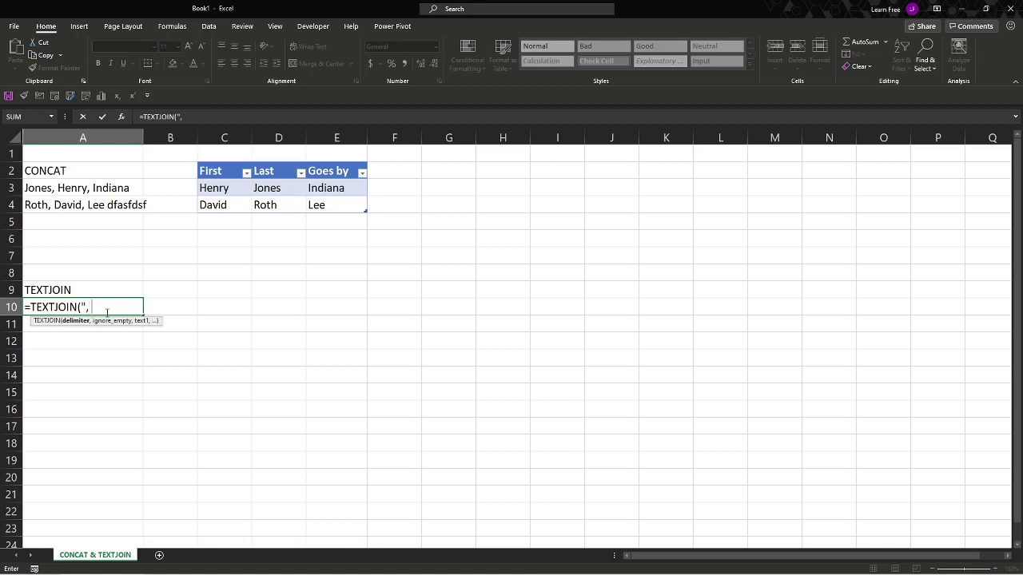
type("\",")
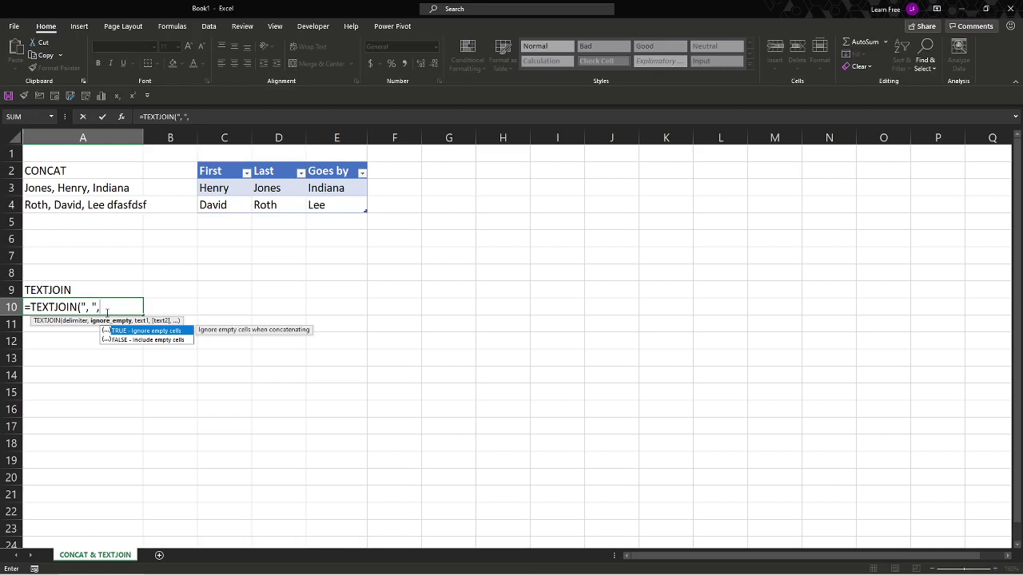
type("=")
key("BackSpace")
type("true")
key("Tab")
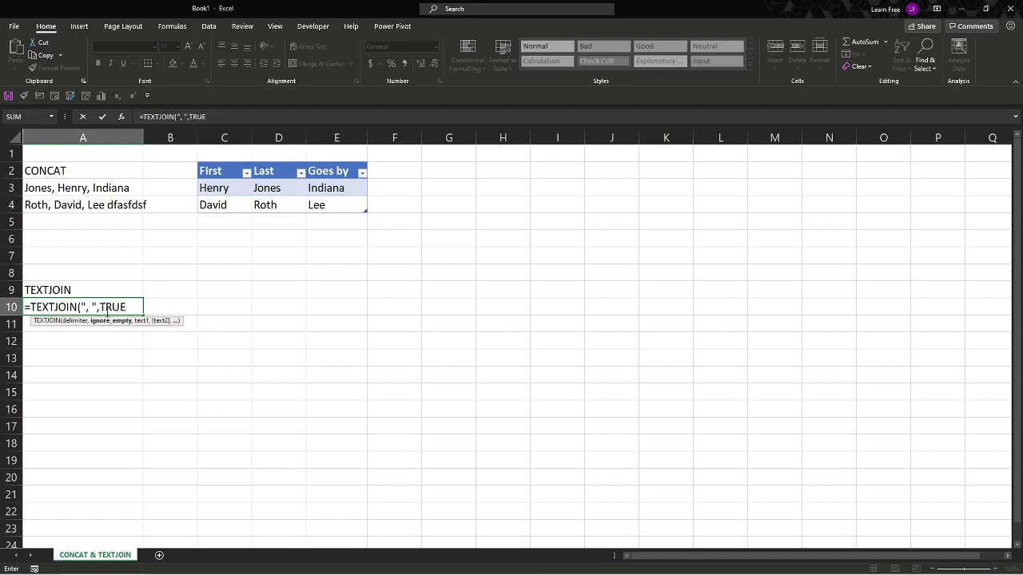
type(",")
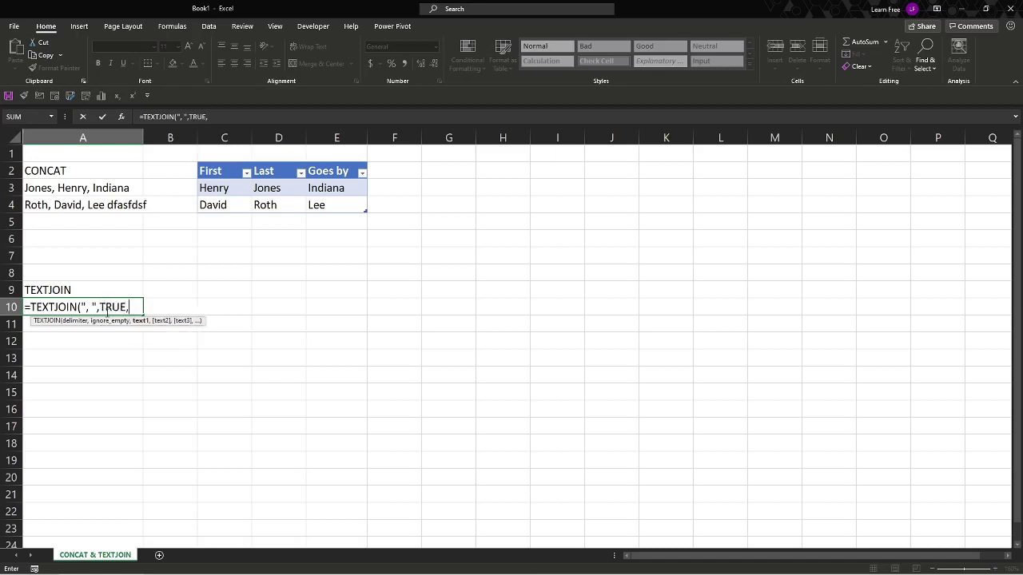
Complete the TEXTJOIN formula in A10 with D3, C3 and E3 as the texts to join, and enter it.
left_click(275, 190)
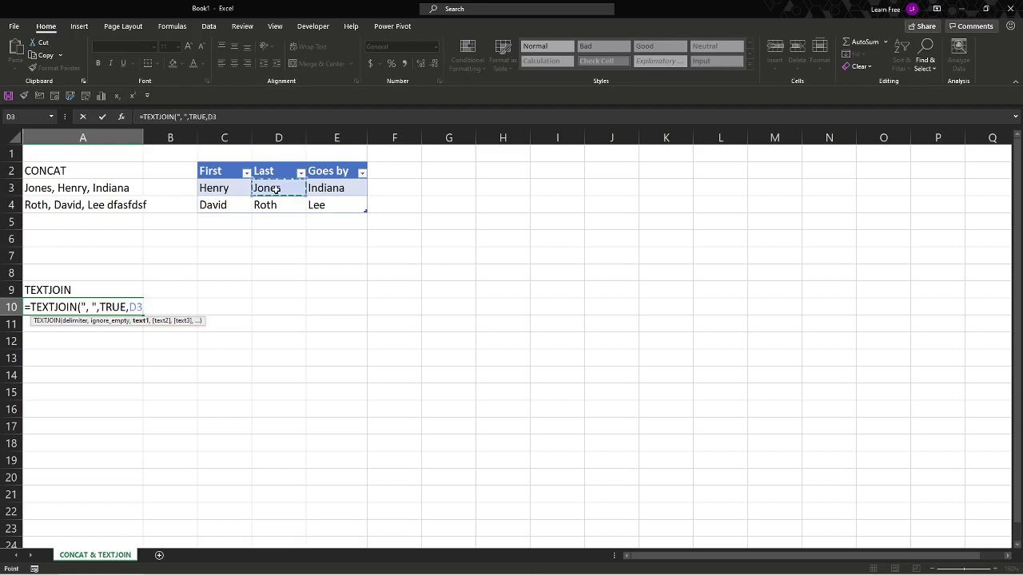
type(",")
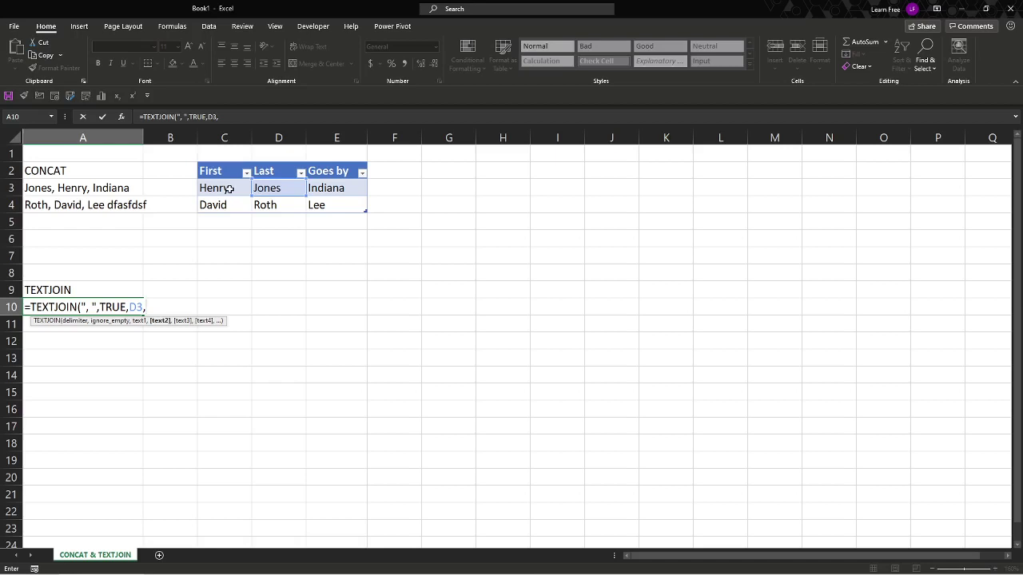
left_click(229, 189)
type(",")
left_click(340, 188)
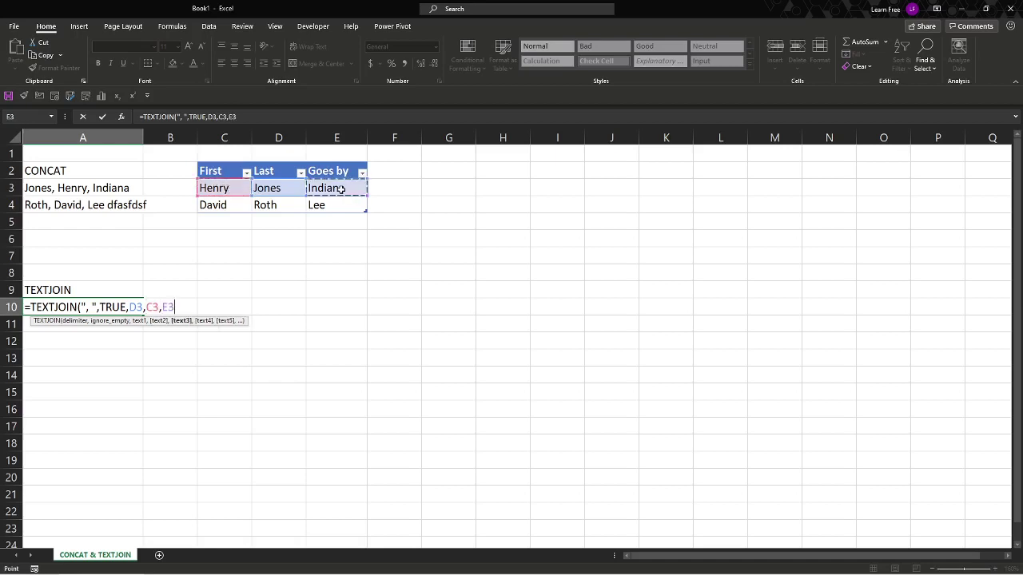
type(")")
key("ctrl+Return")
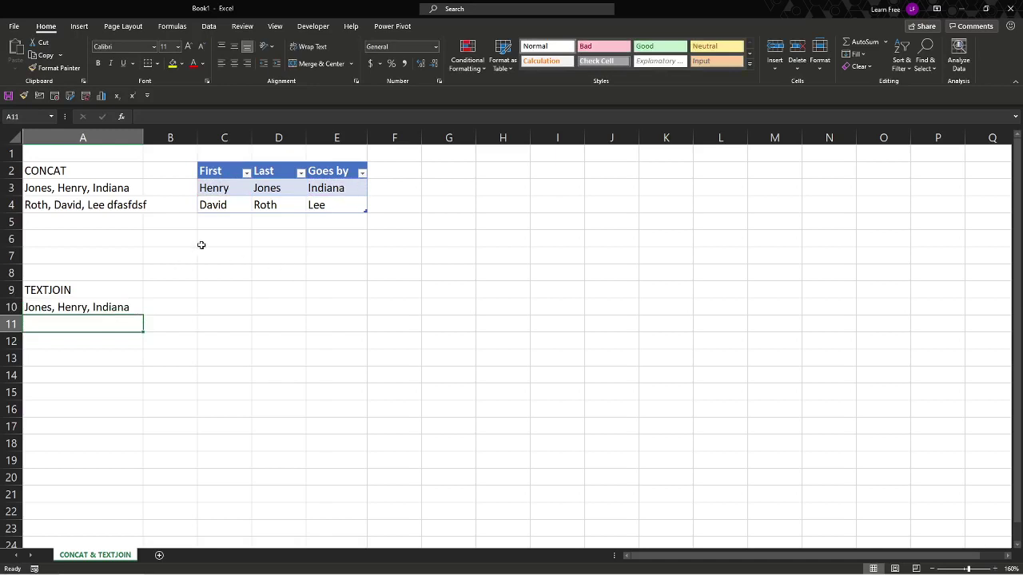
Copy the TEXTJOIN formula from A10 into A11.
key("Up")
key("ctrl+c")
key("Down")
key("ctrl+v")
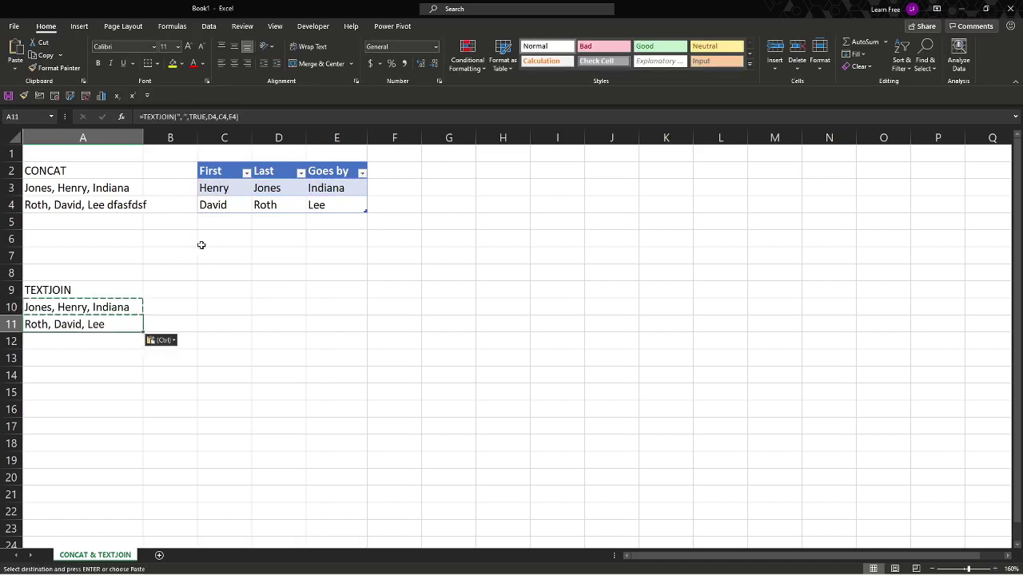
Clear both entries in the table's Goes by column, cells E4 and E3.
left_click(284, 205)
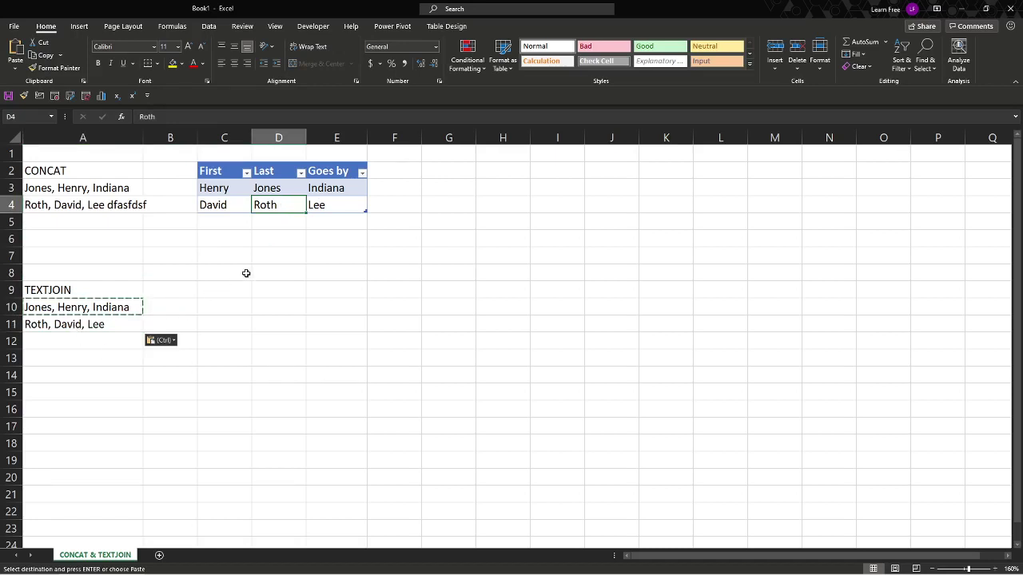
key("Right")
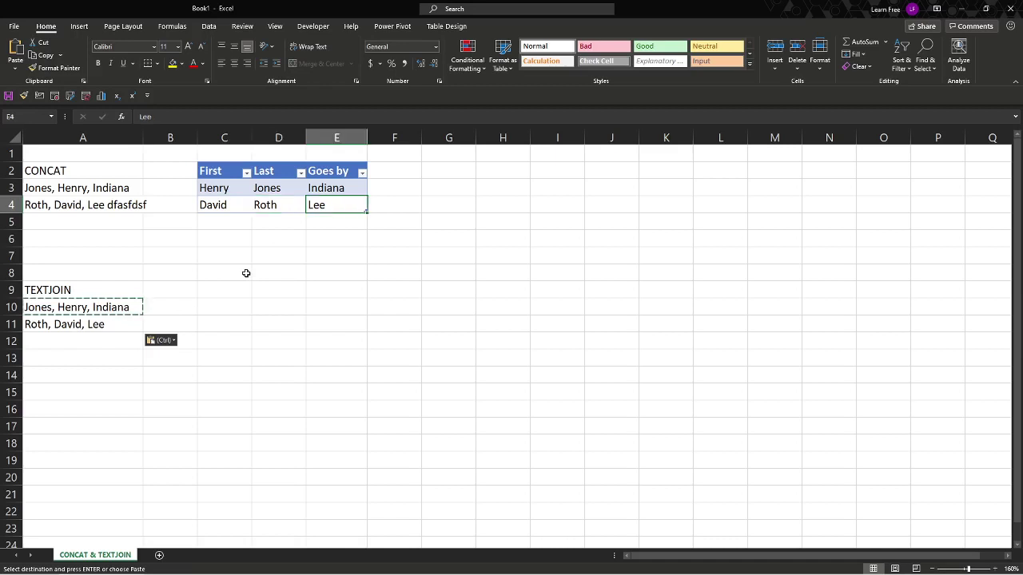
key("Delete")
key("Up")
key("Delete")
key("Left")
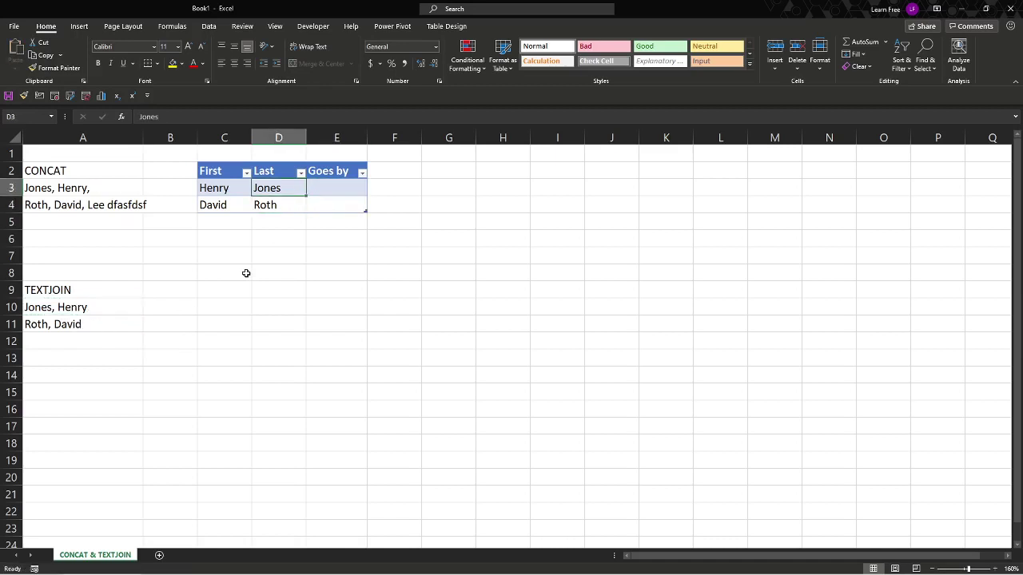
key("Right")
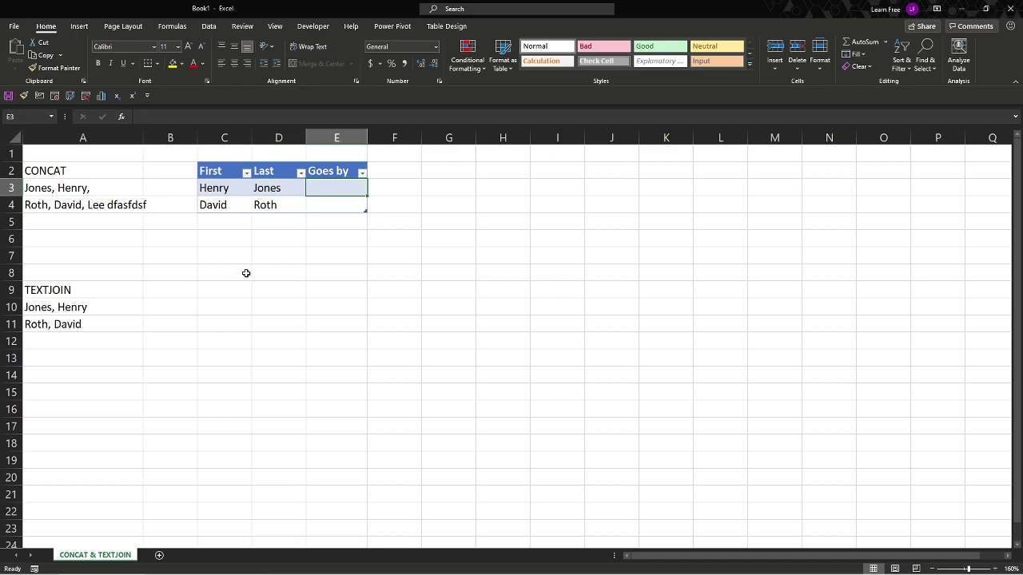